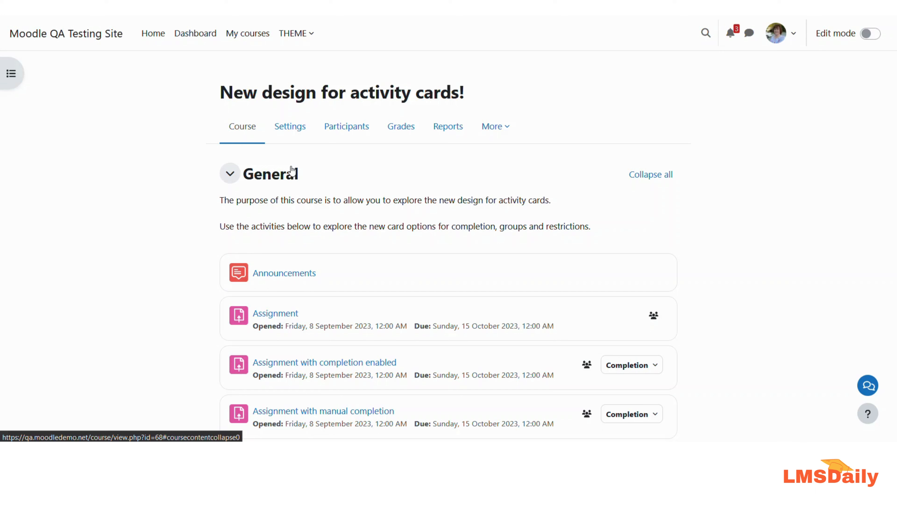
- Open the course's Default activity completion settings from its course completion area
{"action": "left_click", "coordinate": [509, 133]}
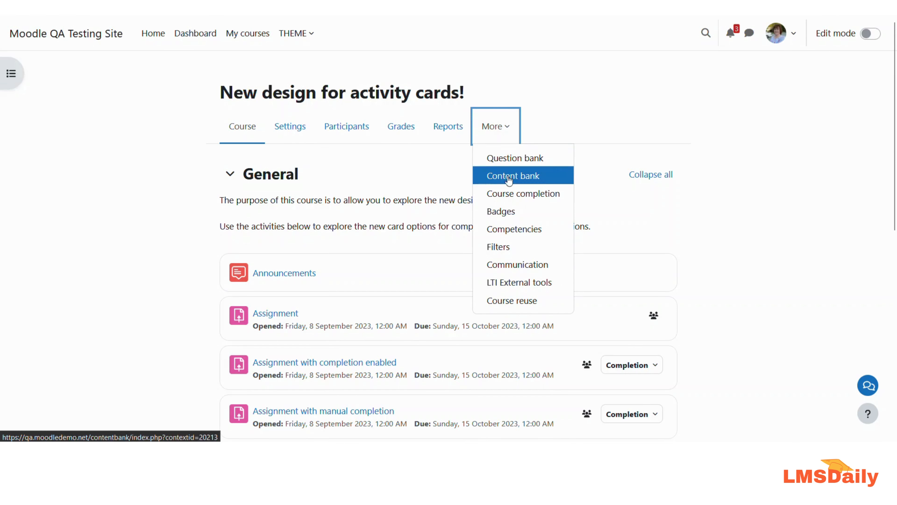
{"action": "left_click", "coordinate": [509, 198]}
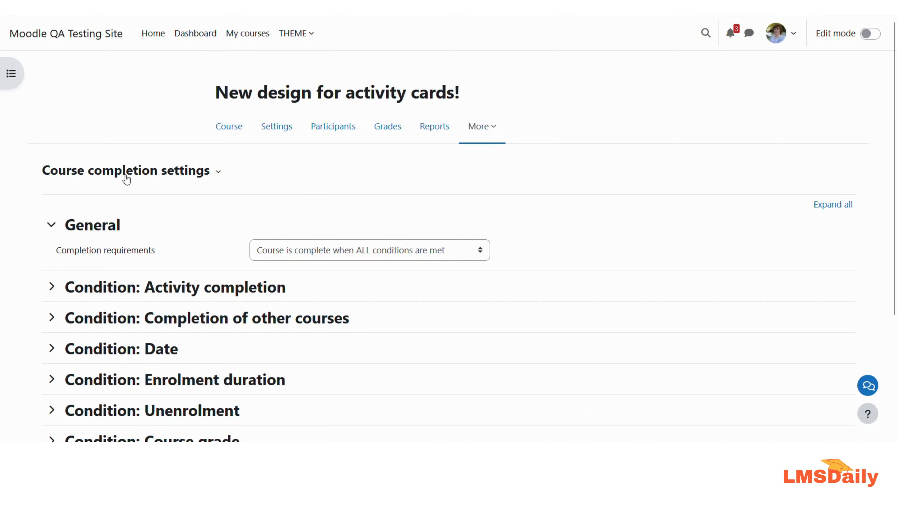
{"action": "left_click", "coordinate": [185, 173]}
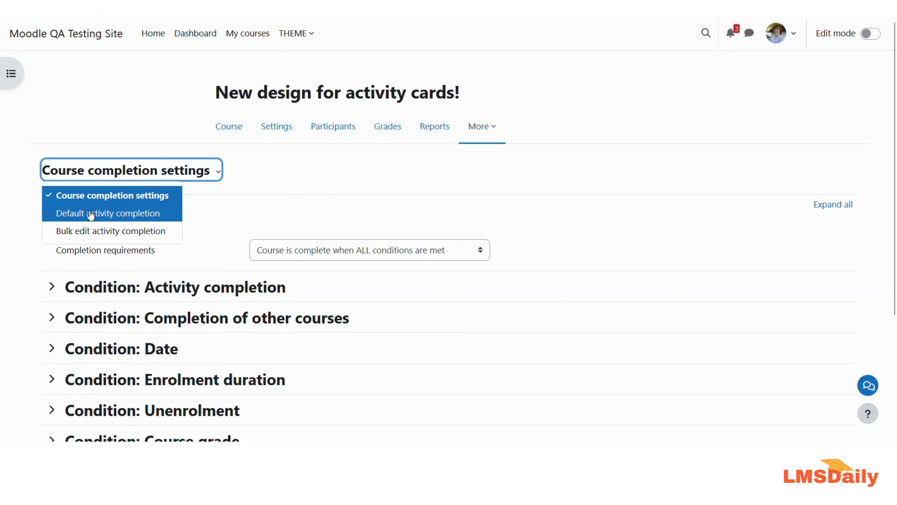
{"action": "left_click", "coordinate": [137, 214]}
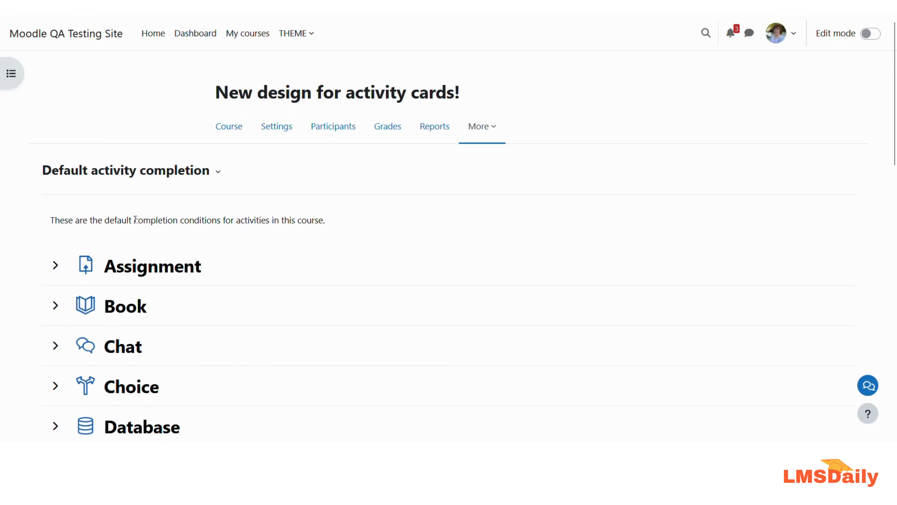
{"action": "scroll", "coordinate": [76, 184], "scroll_direction": "down", "scroll_amount": 5}
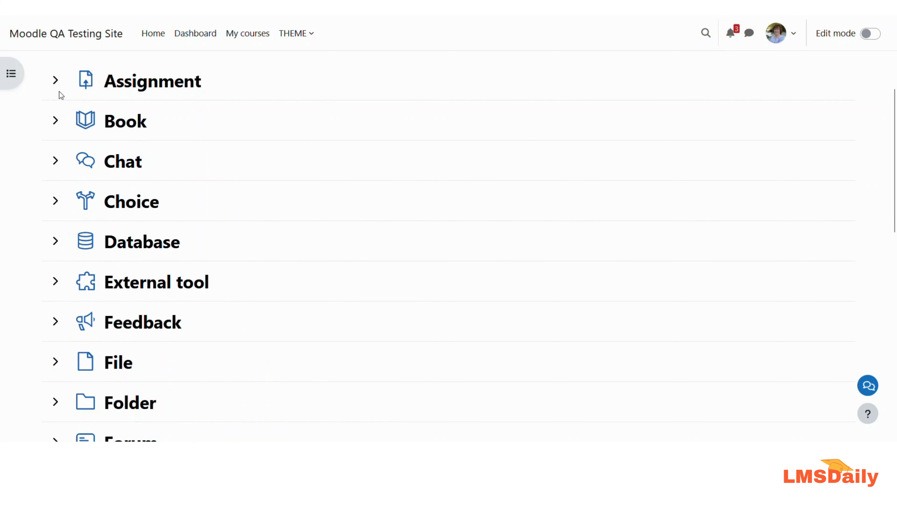
- Set the Assignment default completion to require View the activity, Make a submission and Receive a grade with Passing grade, and save the changes
{"action": "left_click", "coordinate": [56, 81]}
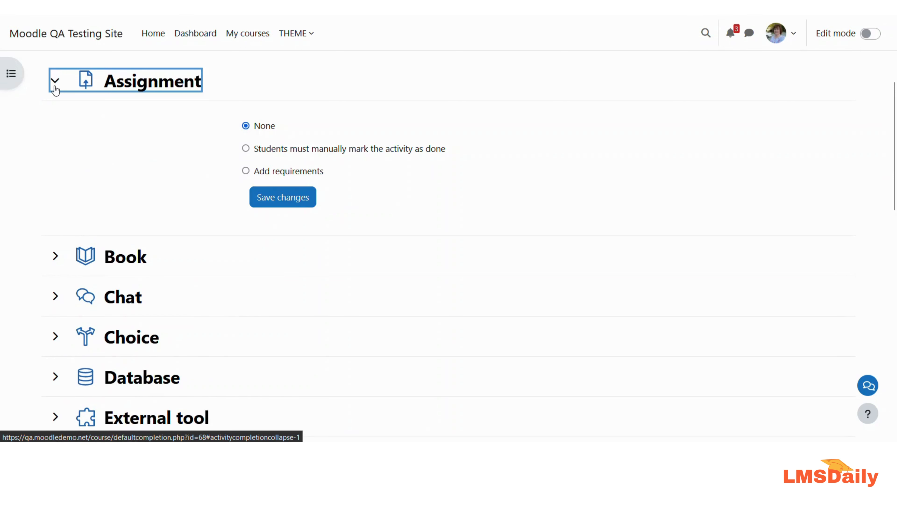
{"action": "left_click", "coordinate": [246, 171]}
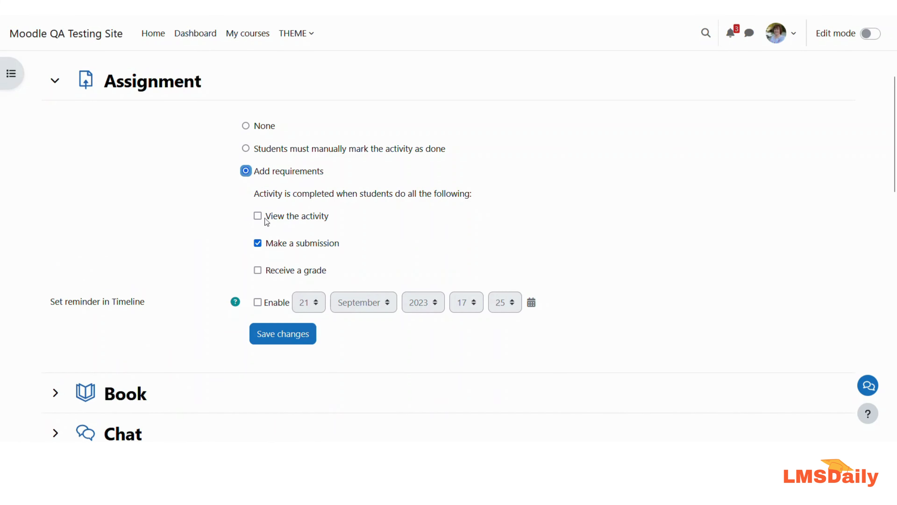
{"action": "left_click", "coordinate": [259, 217]}
{"action": "left_click", "coordinate": [258, 270]}
{"action": "left_click", "coordinate": [268, 319]}
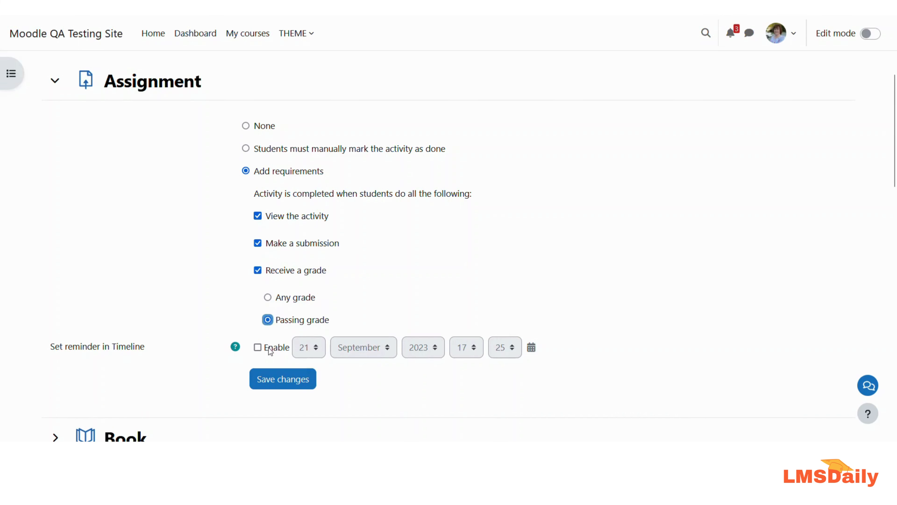
{"action": "left_click", "coordinate": [281, 380]}
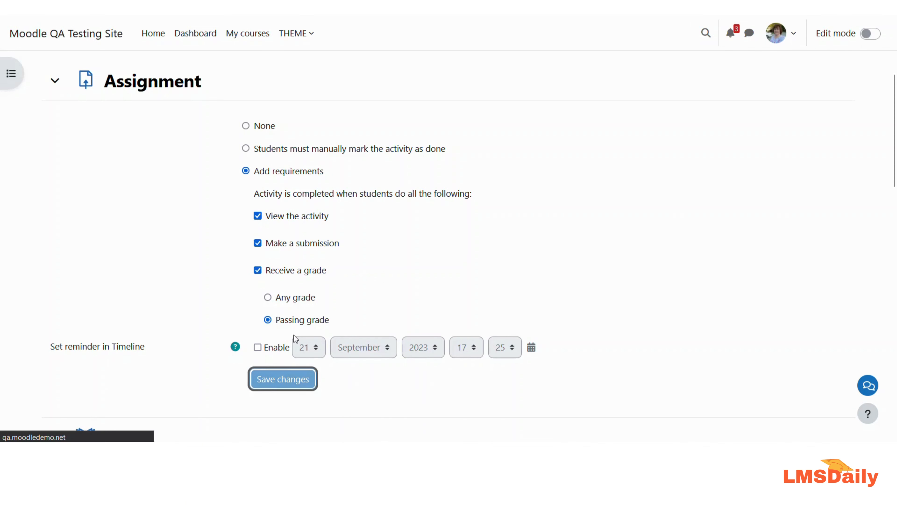
{"action": "scroll", "coordinate": [271, 272], "scroll_direction": "down", "scroll_amount": 10}
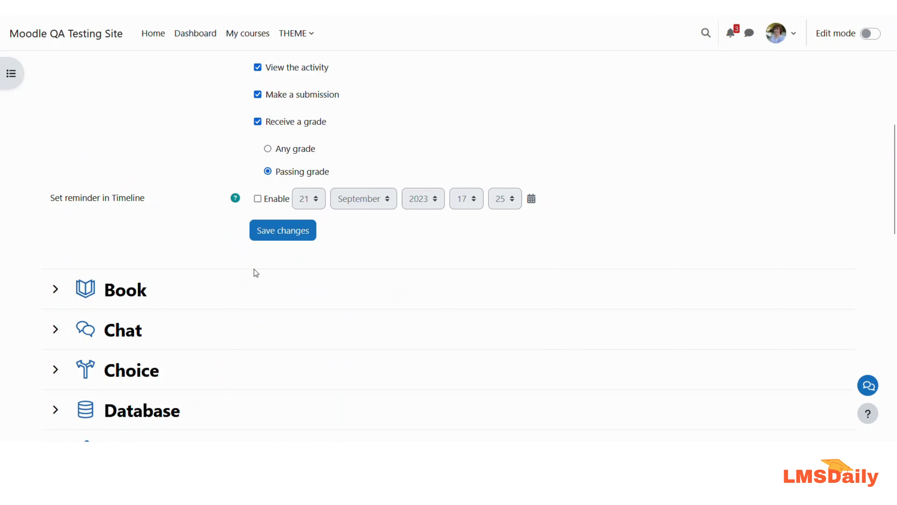
{"action": "scroll", "coordinate": [255, 271], "scroll_direction": "up", "scroll_amount": 5}
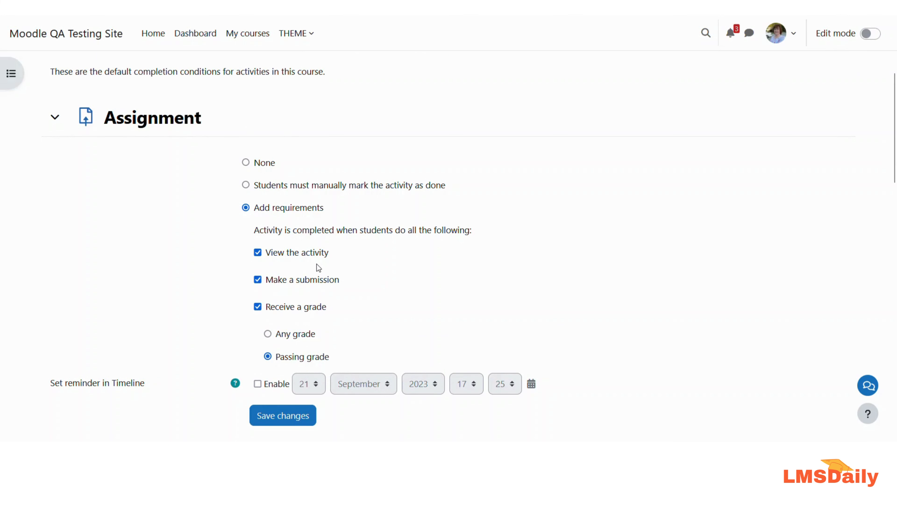
{"action": "key", "text": "Return"}
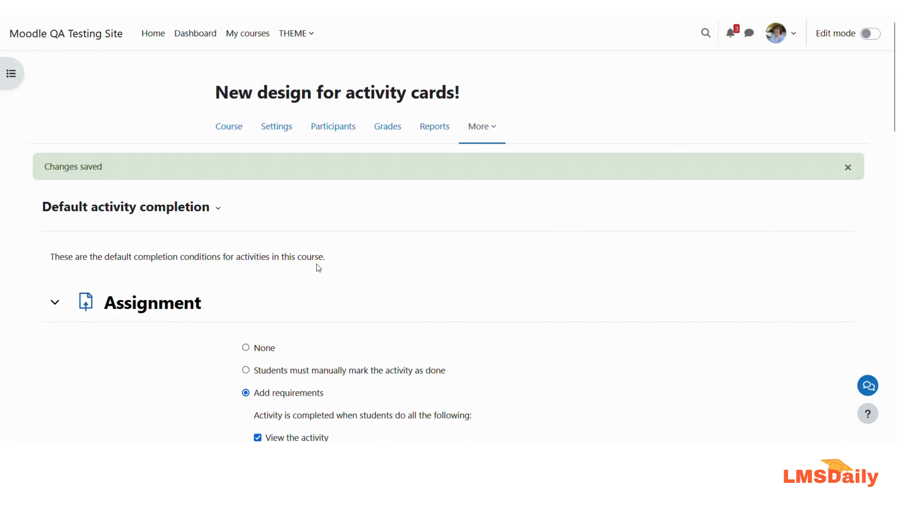
- Return to the course page, turn on edit mode and start adding a new Assignment activity in Topic 1
{"action": "left_click", "coordinate": [230, 133]}
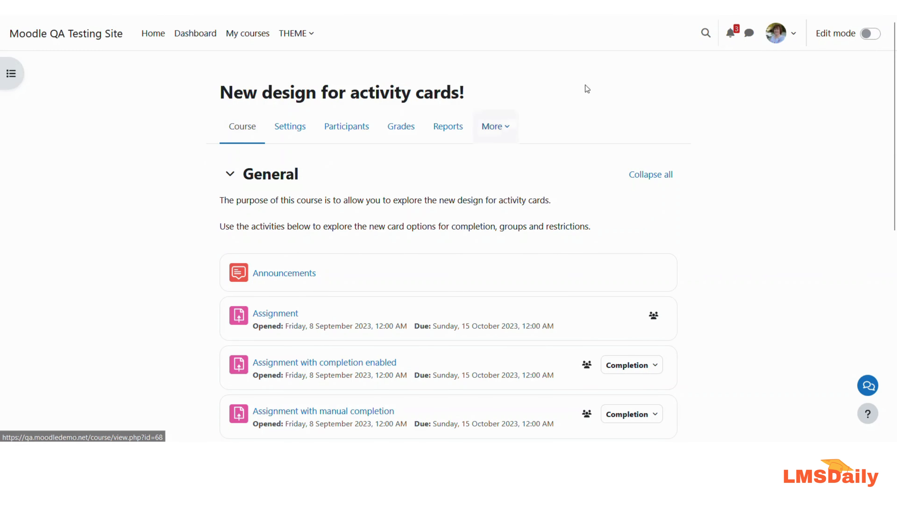
{"action": "left_click", "coordinate": [873, 32]}
{"action": "scroll", "coordinate": [363, 258], "scroll_direction": "down", "scroll_amount": 15}
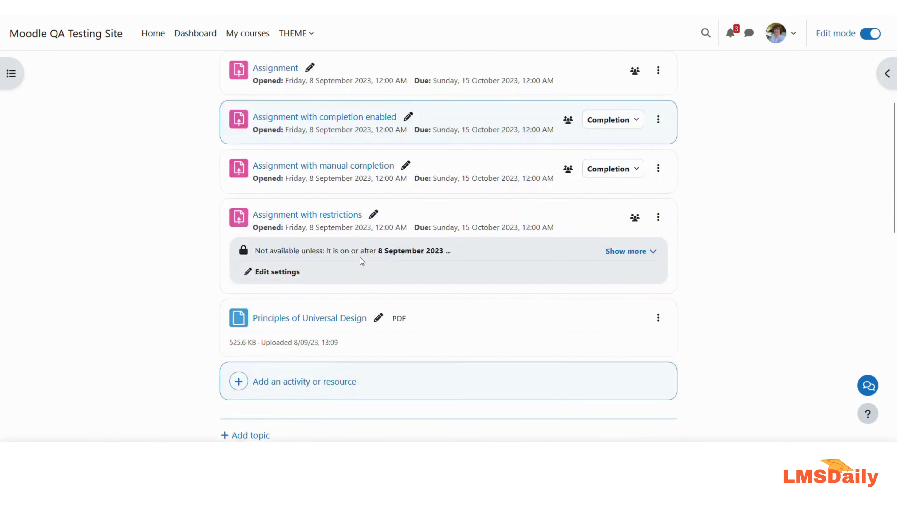
{"action": "left_click", "coordinate": [315, 220]}
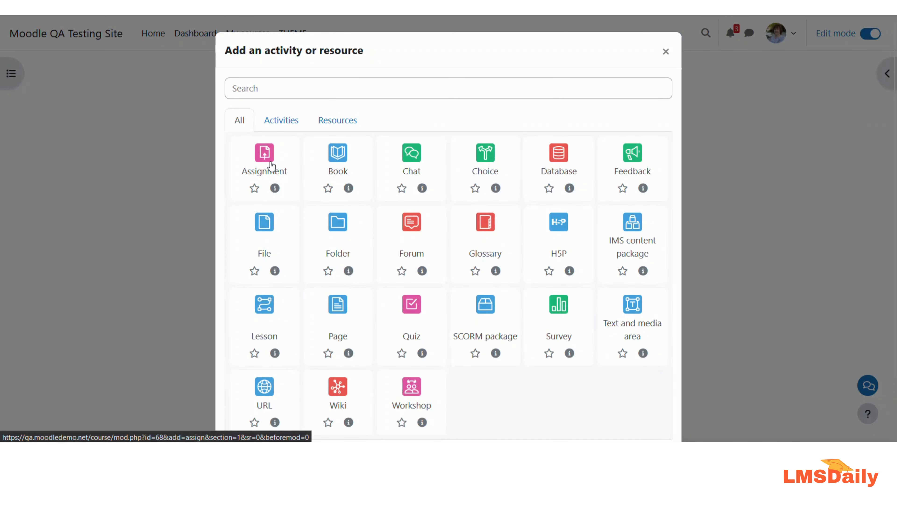
{"action": "left_click", "coordinate": [270, 162]}
- Examine the preset completion conditions in the new assignment's form and cancel without saving
{"action": "scroll", "coordinate": [260, 224], "scroll_direction": "down", "scroll_amount": 10}
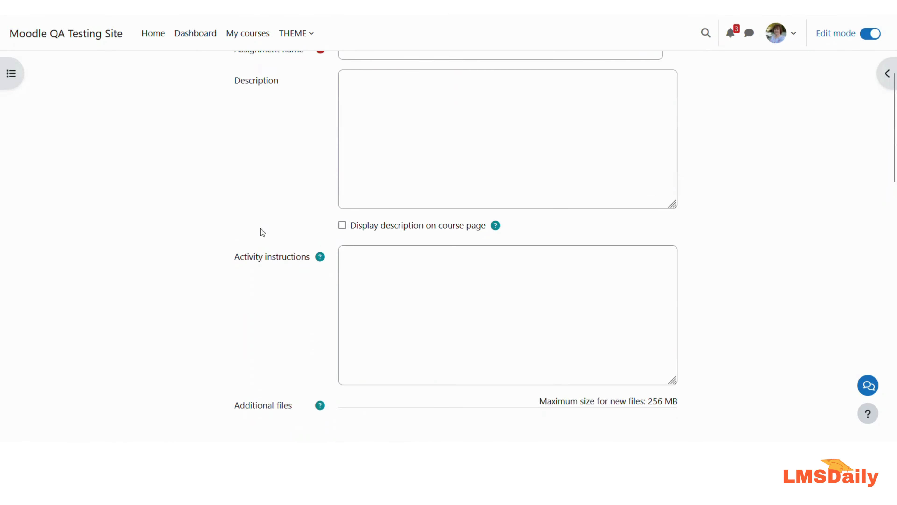
{"action": "scroll", "coordinate": [262, 232], "scroll_direction": "down", "scroll_amount": 15}
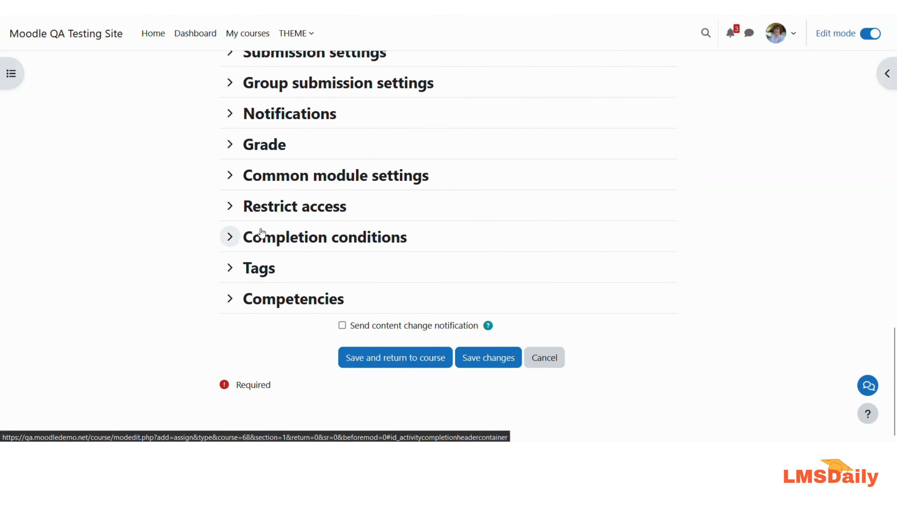
{"action": "scroll", "coordinate": [261, 236], "scroll_direction": "up", "scroll_amount": 4}
{"action": "scroll", "coordinate": [271, 269], "scroll_direction": "down", "scroll_amount": 4}
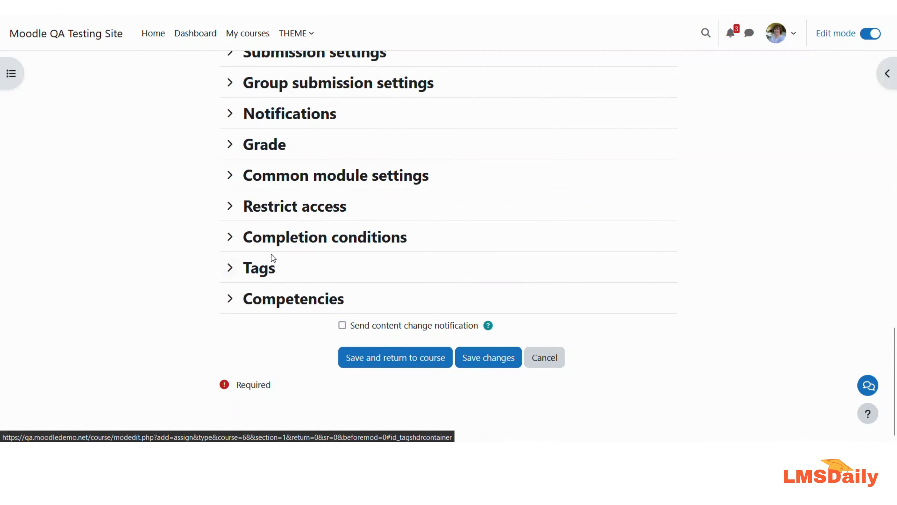
{"action": "left_click", "coordinate": [271, 242]}
{"action": "scroll", "coordinate": [198, 240], "scroll_direction": "down", "scroll_amount": 5}
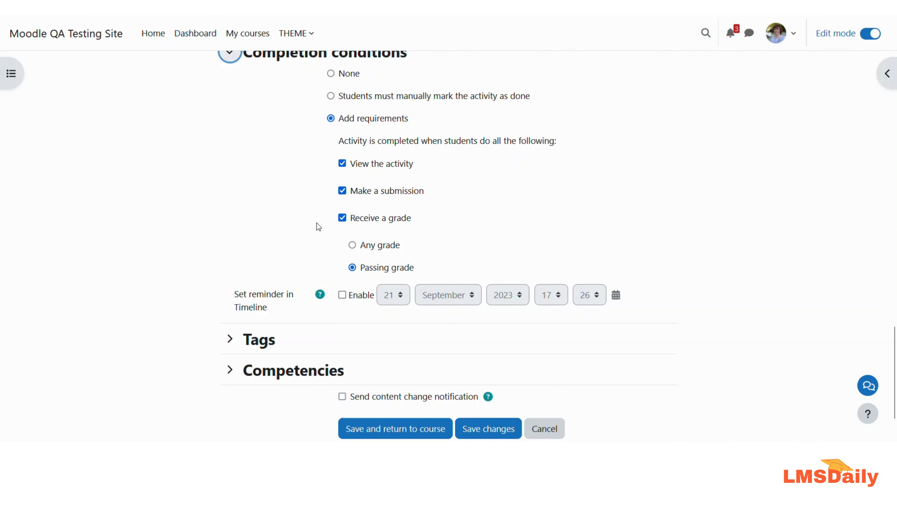
{"action": "scroll", "coordinate": [320, 226], "scroll_direction": "down", "scroll_amount": 2}
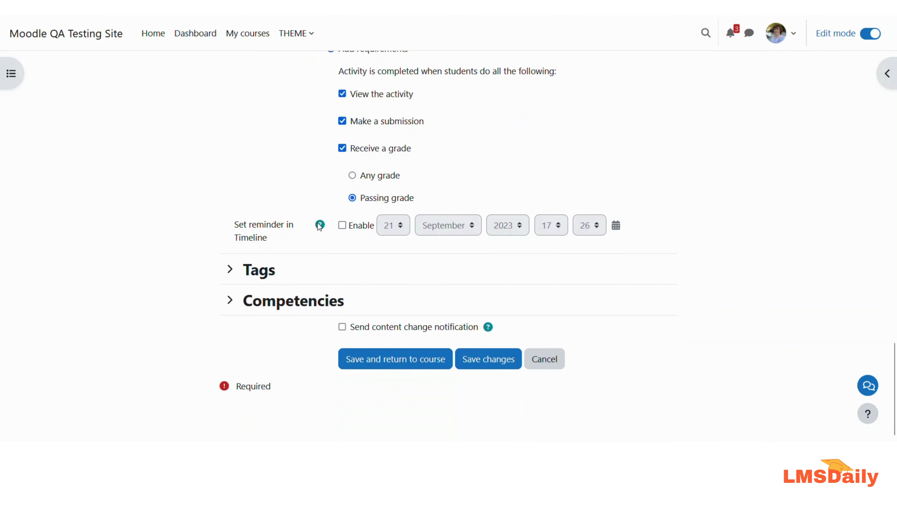
{"action": "left_click", "coordinate": [544, 358]}
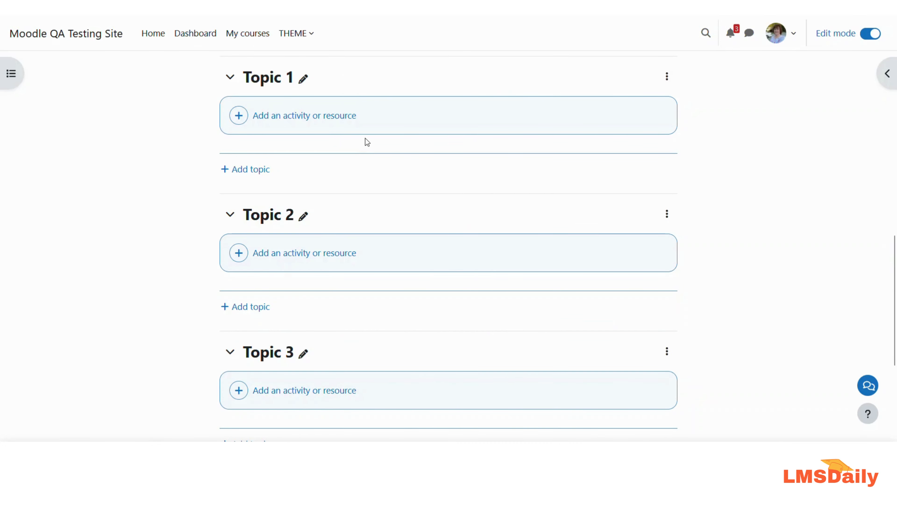
- Go back to the course's completion settings and reopen the Default activity completion page
{"action": "scroll", "coordinate": [387, 158], "scroll_direction": "up", "scroll_amount": 15}
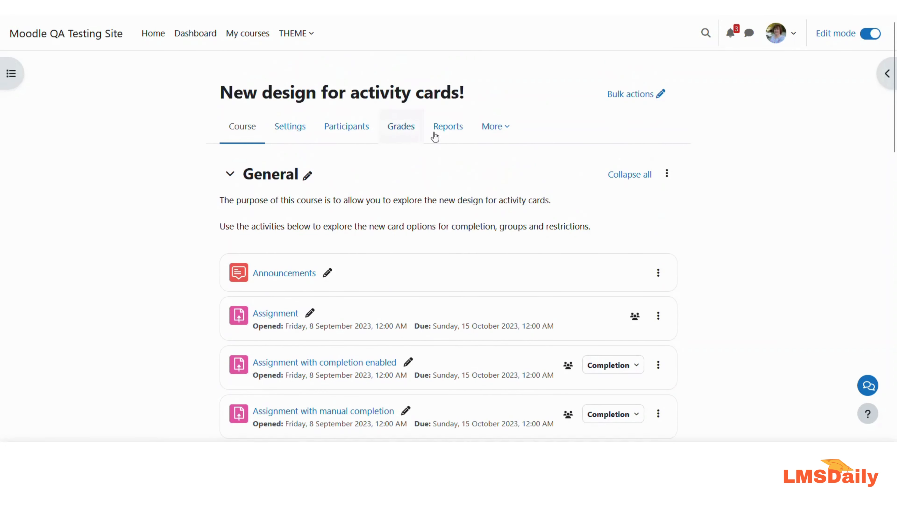
{"action": "left_click", "coordinate": [491, 126]}
{"action": "left_click", "coordinate": [491, 193]}
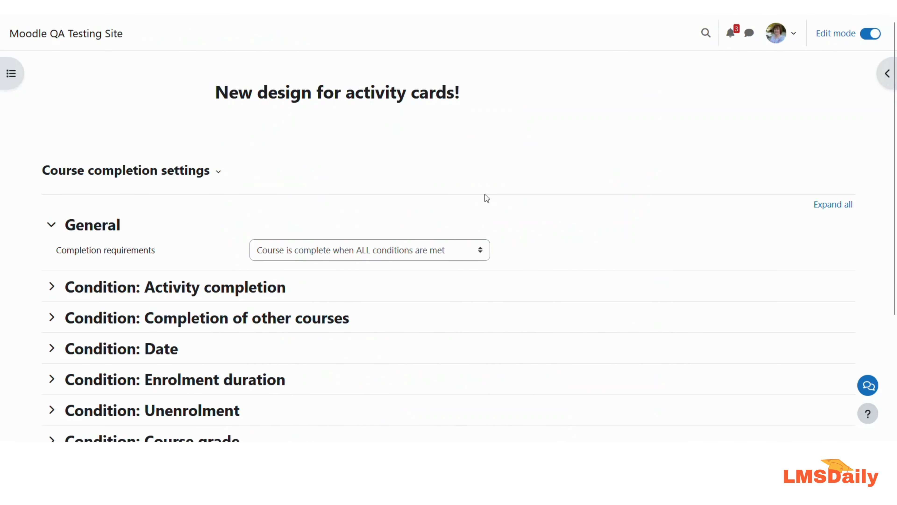
{"action": "left_click", "coordinate": [114, 182]}
{"action": "left_click", "coordinate": [101, 211]}
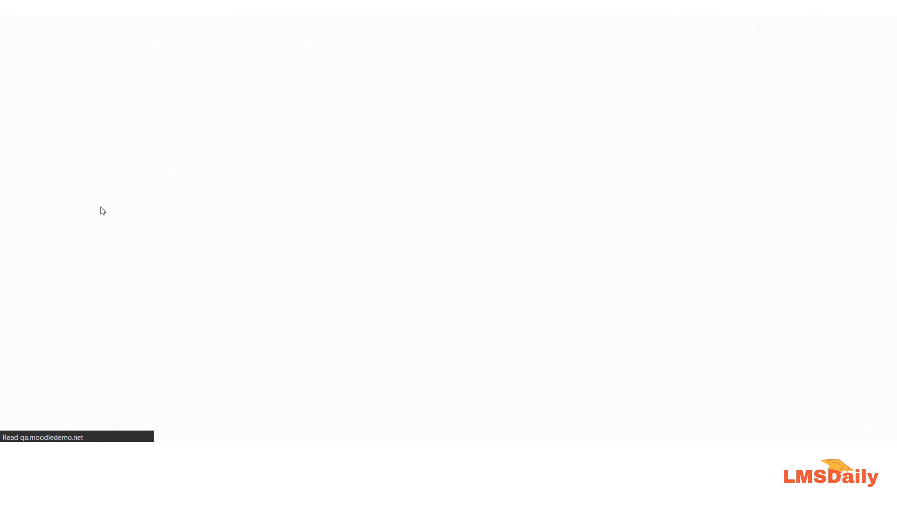
- Choose Add requirements as the Book default completion condition and look through the remaining activity types
{"action": "scroll", "coordinate": [101, 208], "scroll_direction": "down", "scroll_amount": 5}
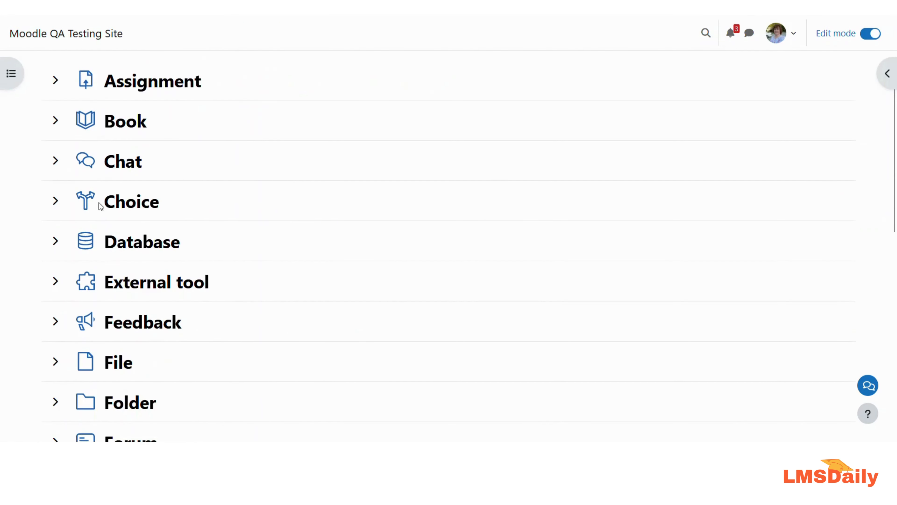
{"action": "left_click", "coordinate": [56, 123]}
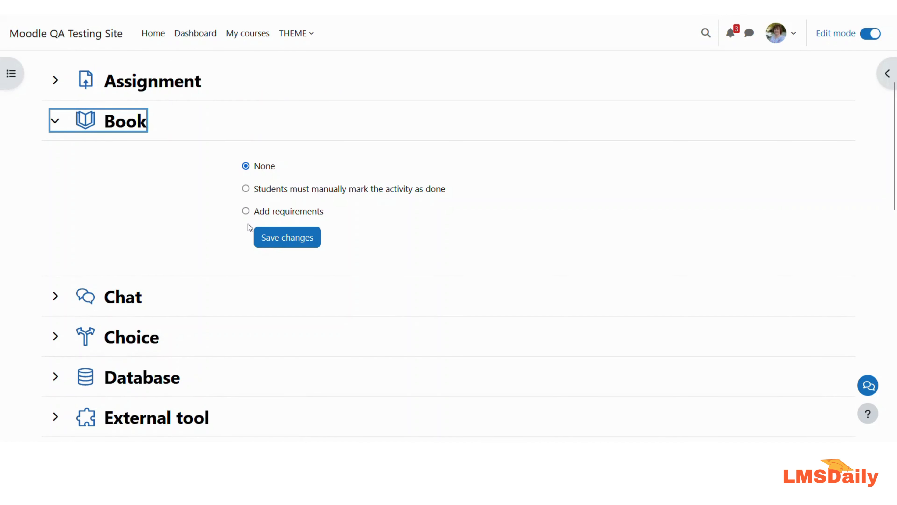
{"action": "left_click", "coordinate": [246, 211]}
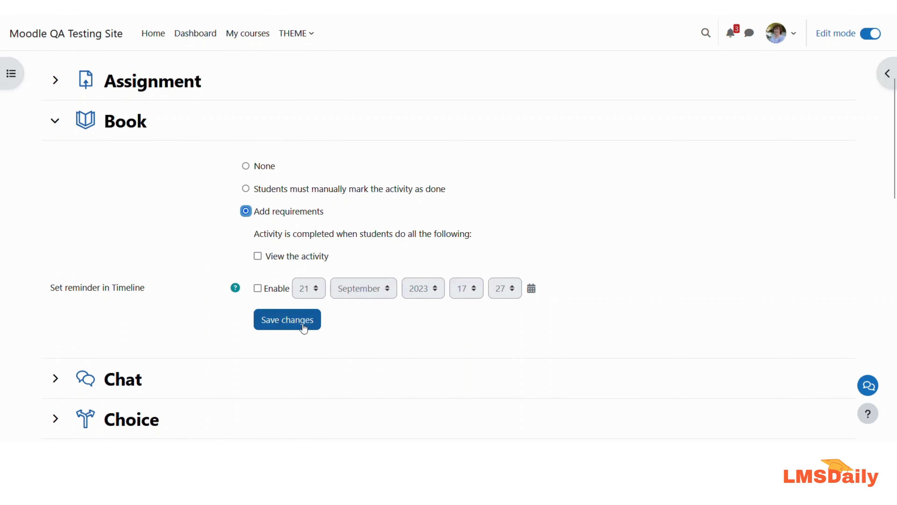
{"action": "scroll", "coordinate": [119, 255], "scroll_direction": "down", "scroll_amount": 7}
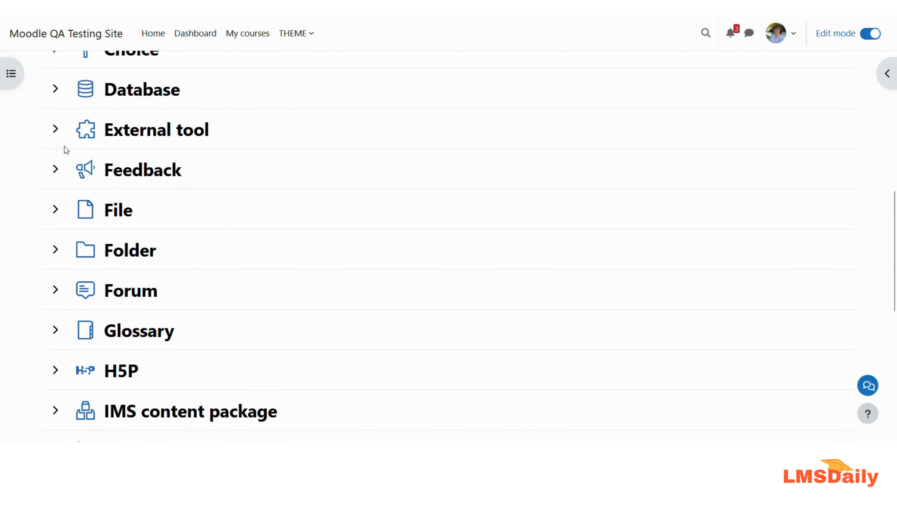
{"action": "scroll", "coordinate": [64, 211], "scroll_direction": "down", "scroll_amount": 8}
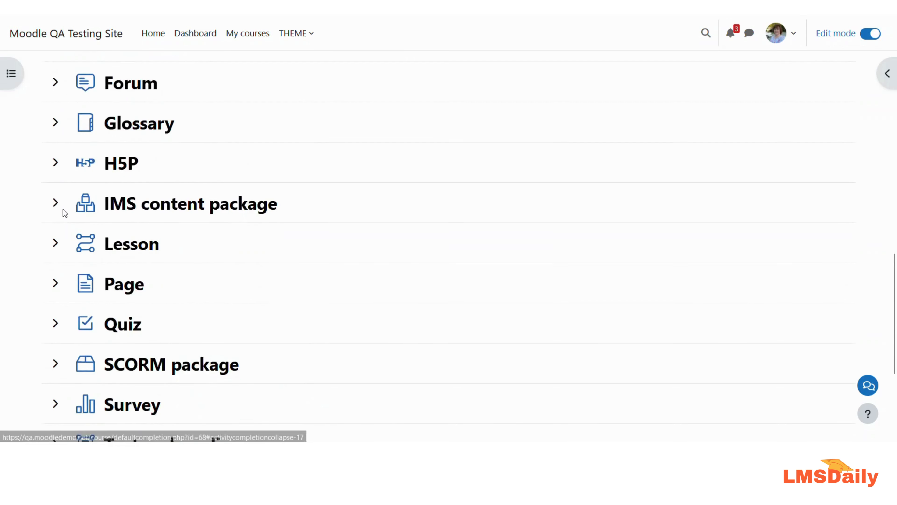